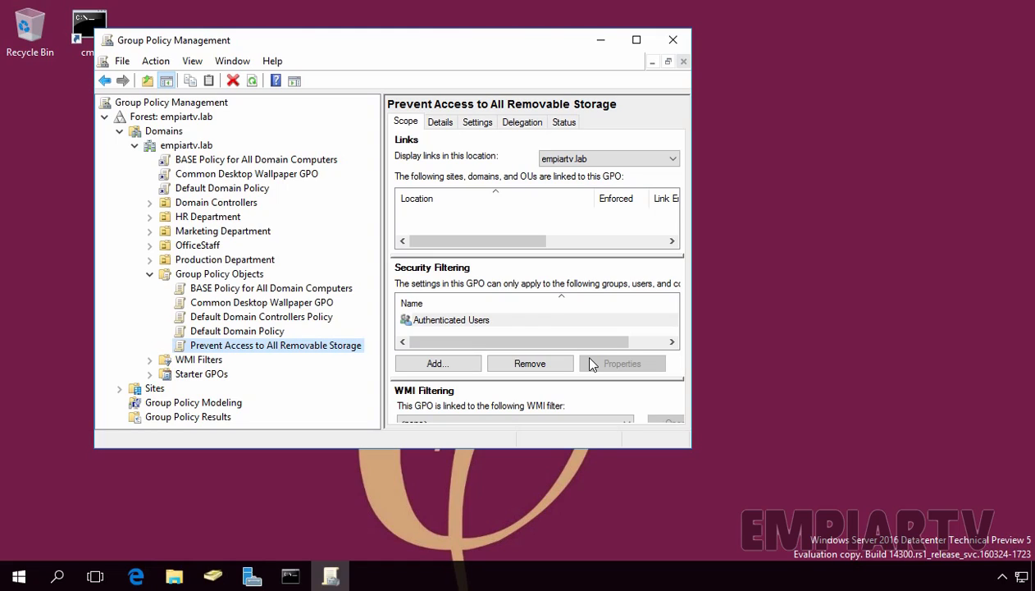
# Step: Create a new Group Policy Object named Import GPO in the Group Policy Objects container
pyautogui.click(243, 274)
pyautogui.rightClick(243, 274)
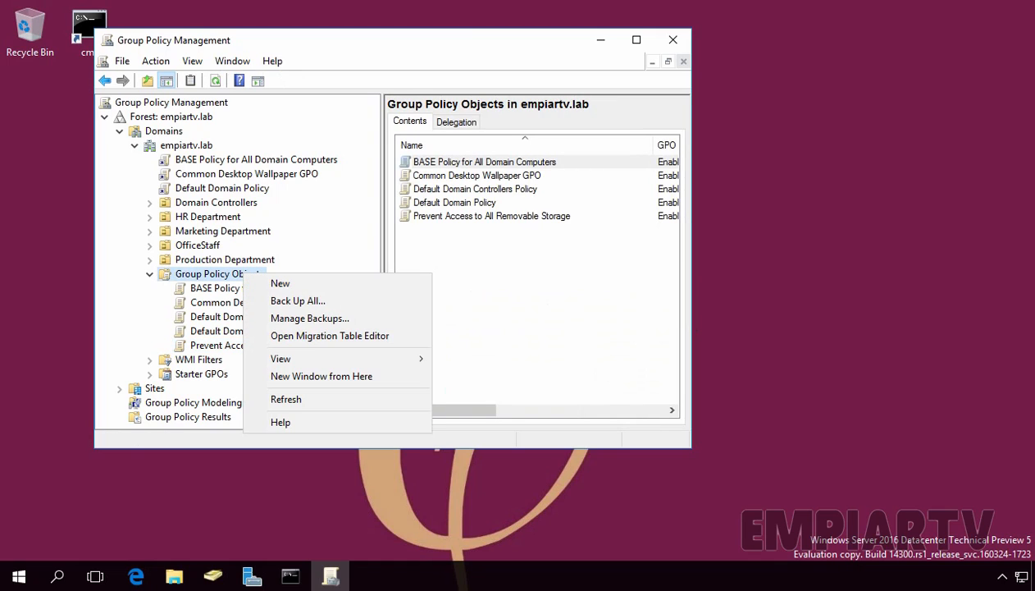
pyautogui.click(279, 284)
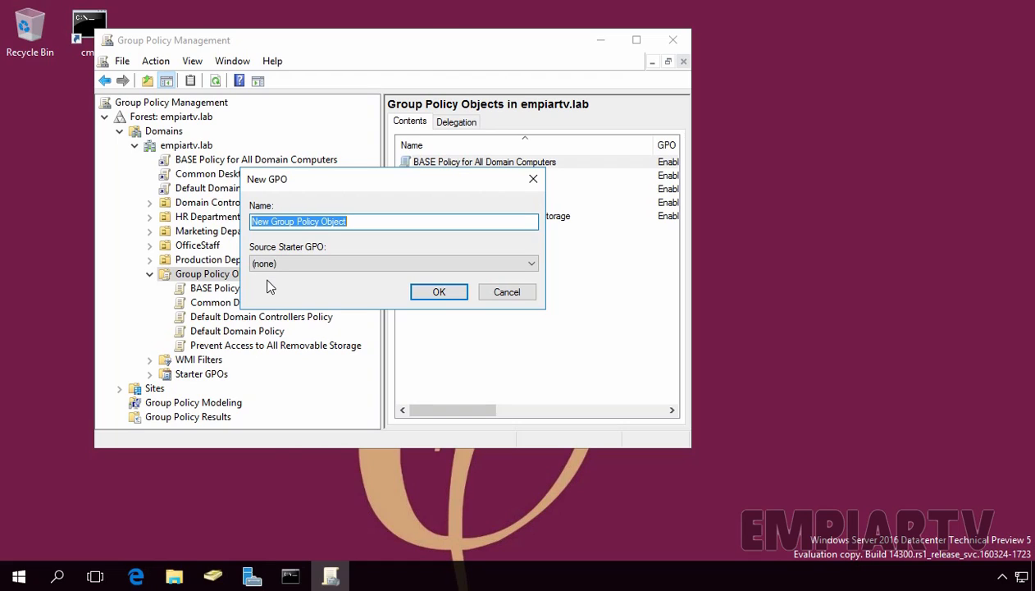
pyautogui.write('Import ')
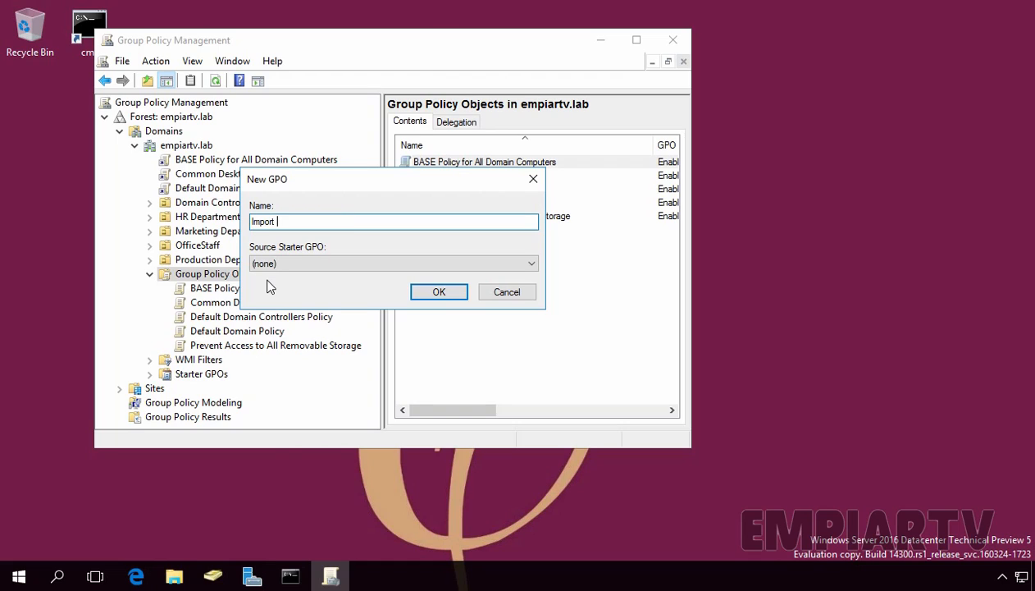
pyautogui.write('GPO')
pyautogui.click(430, 293)
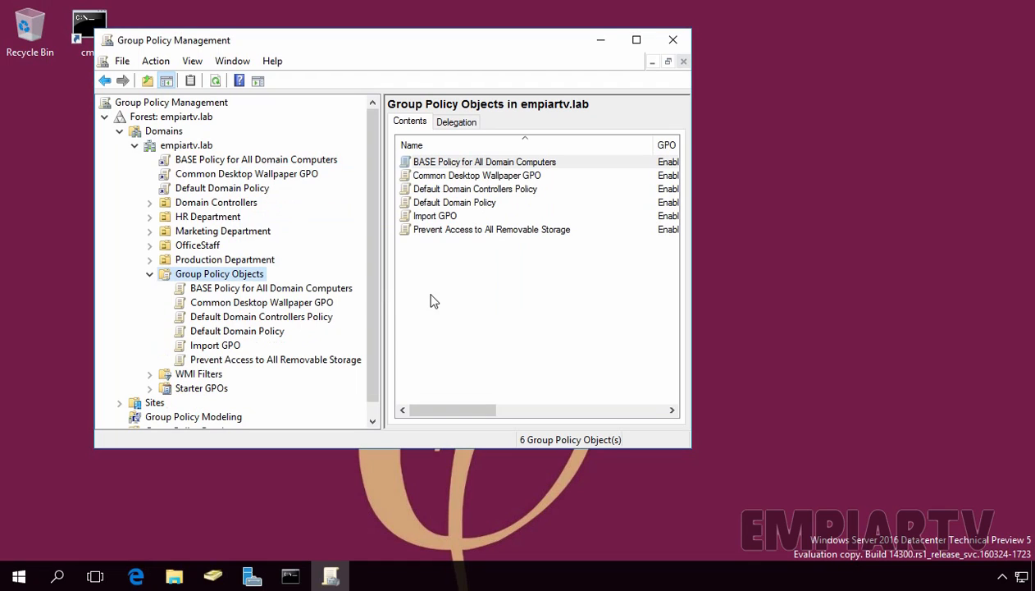
# Step: Open the Import GPO's settings report, adding about:security_mmc.exe to the trusted sites zone when asked
pyautogui.click(223, 345)
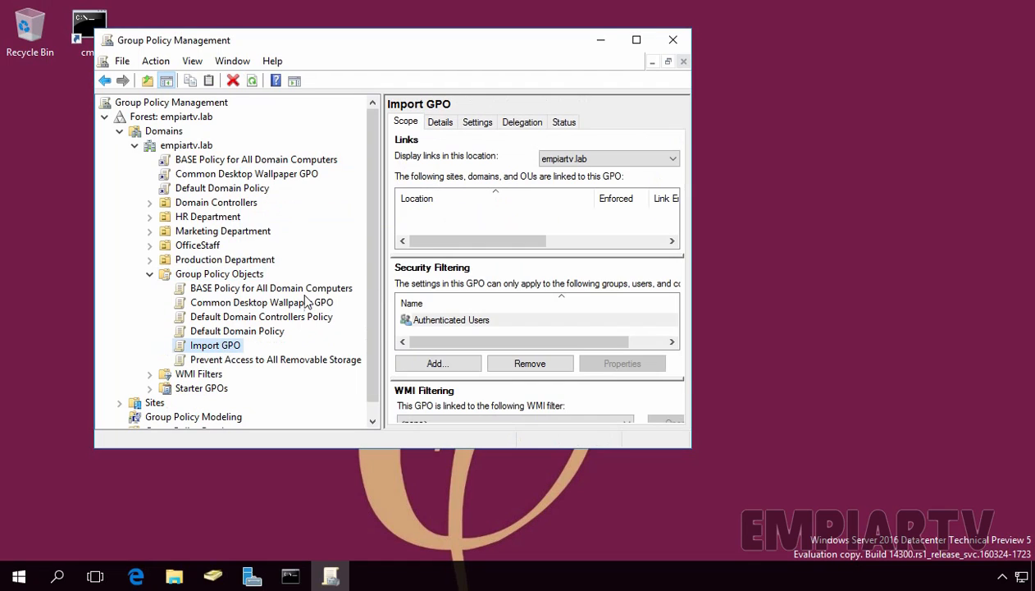
pyautogui.click(477, 123)
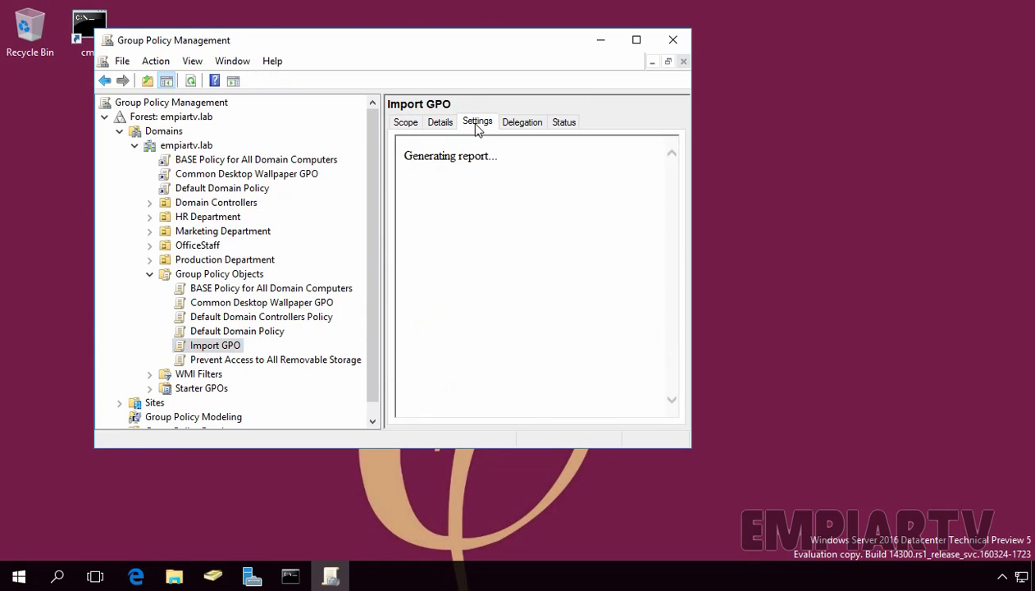
pyautogui.click(505, 264)
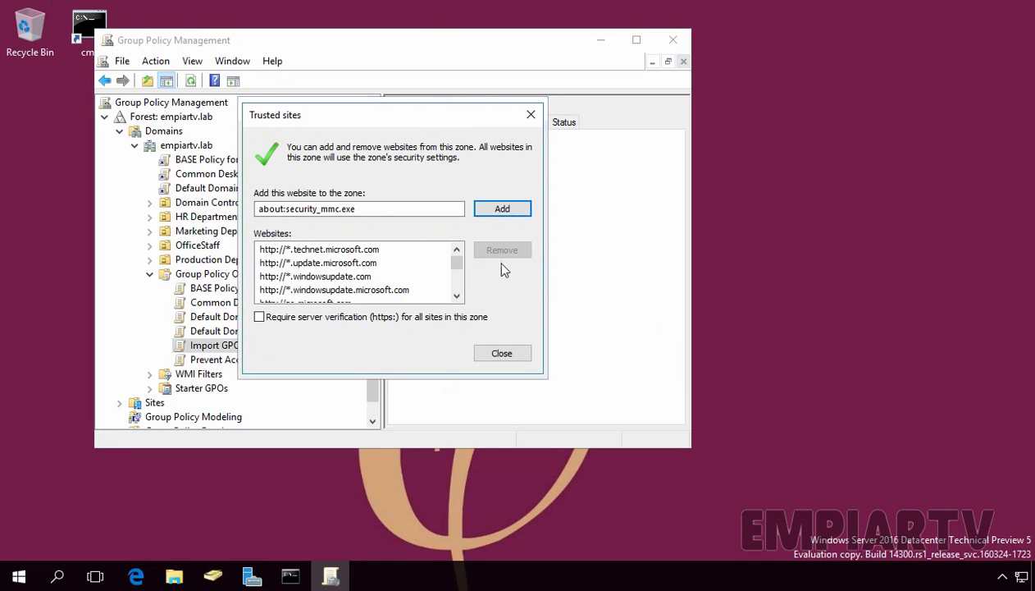
pyautogui.click(502, 210)
pyautogui.click(511, 353)
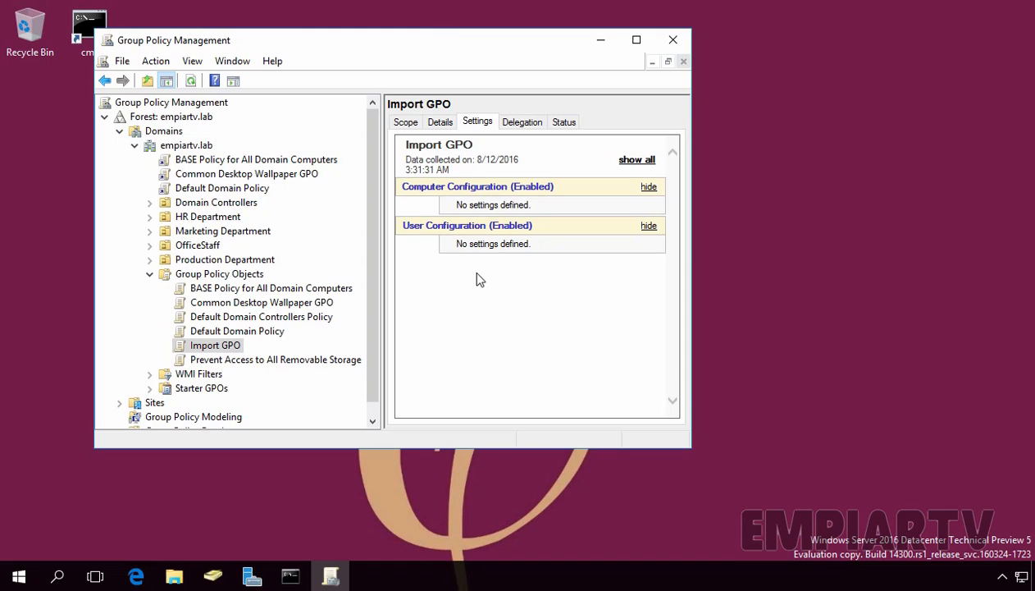
pyautogui.rightClick(212, 350)
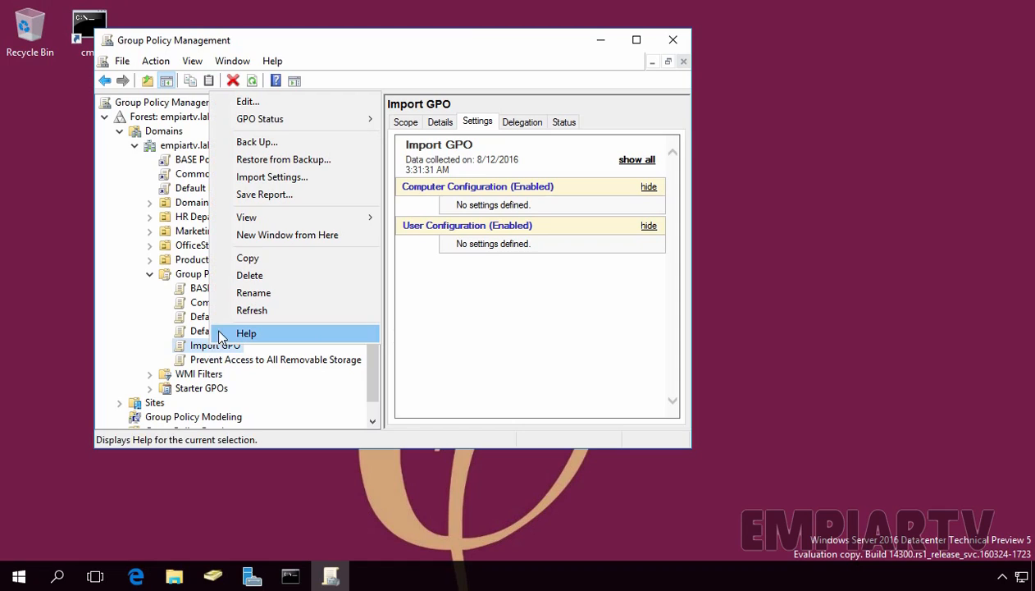
pyautogui.click(271, 160)
pyautogui.click(327, 334)
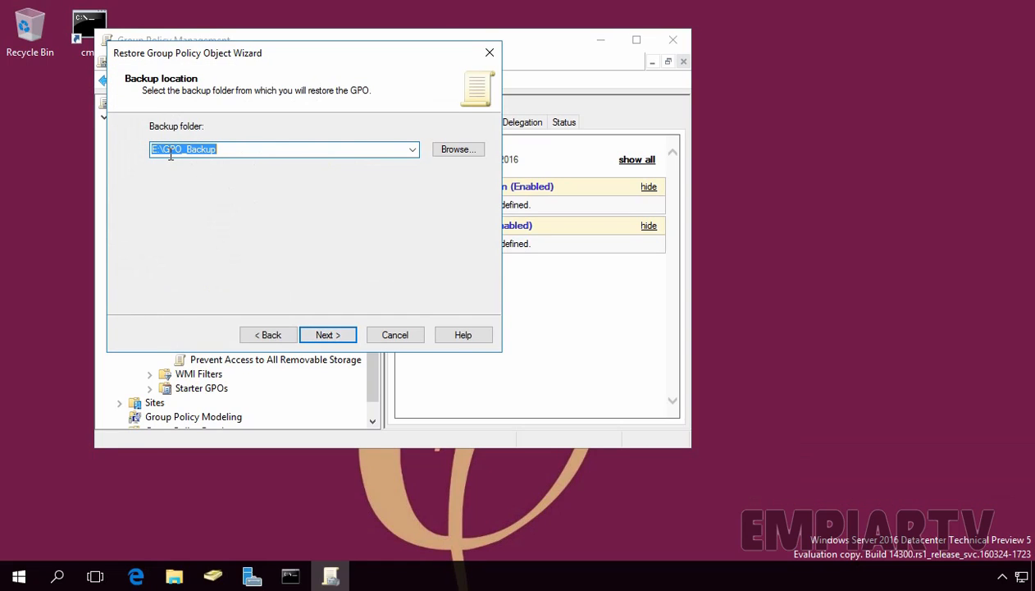
pyautogui.click(326, 336)
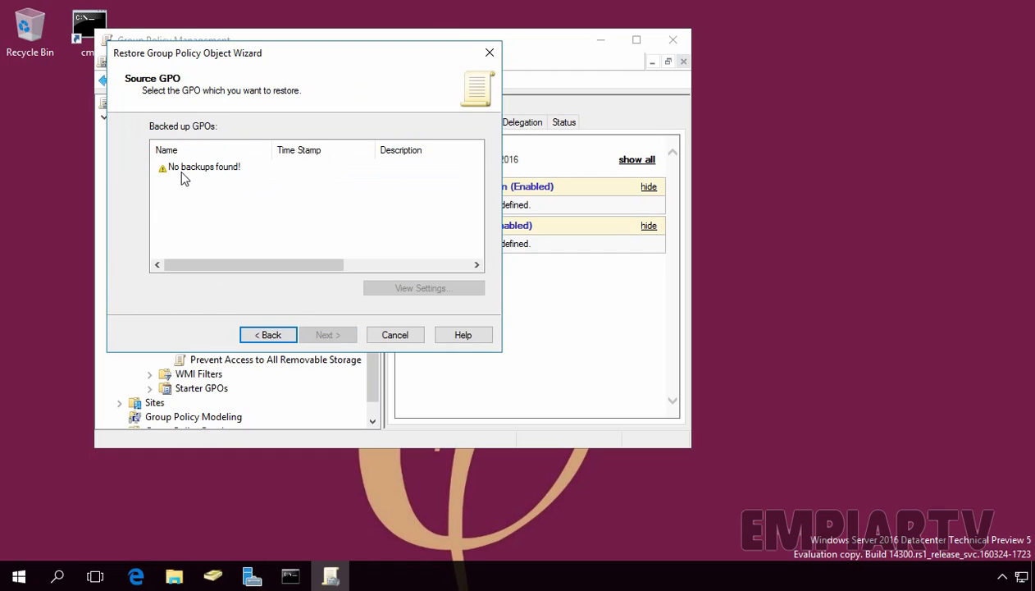
pyautogui.click(392, 338)
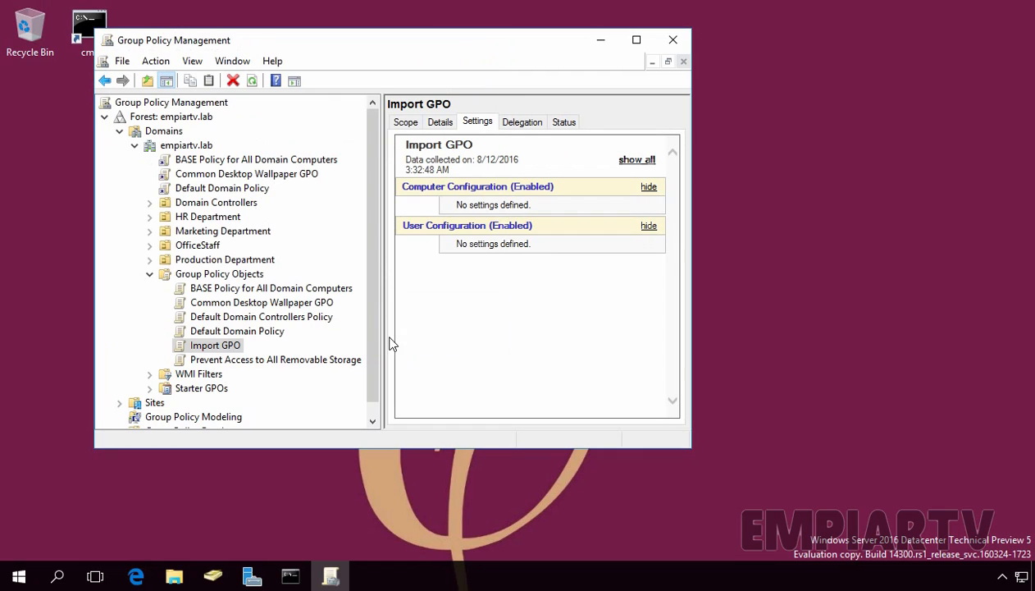
# Step: Start the Import Settings wizard for Import GPO, skipping the backup and using the E:\GPO_Backup folder
pyautogui.rightClick(225, 350)
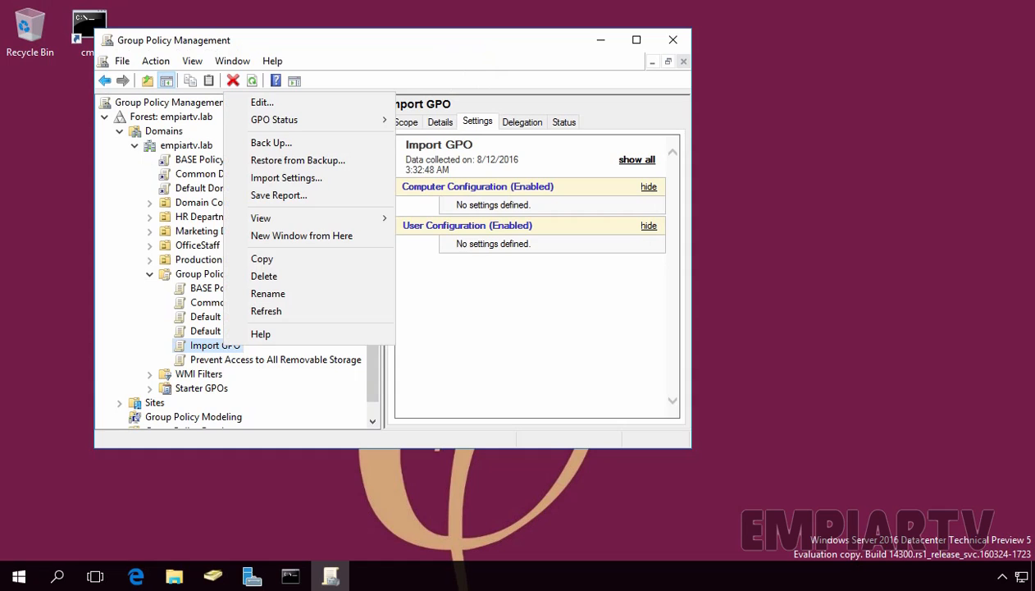
pyautogui.click(279, 178)
pyautogui.click(325, 334)
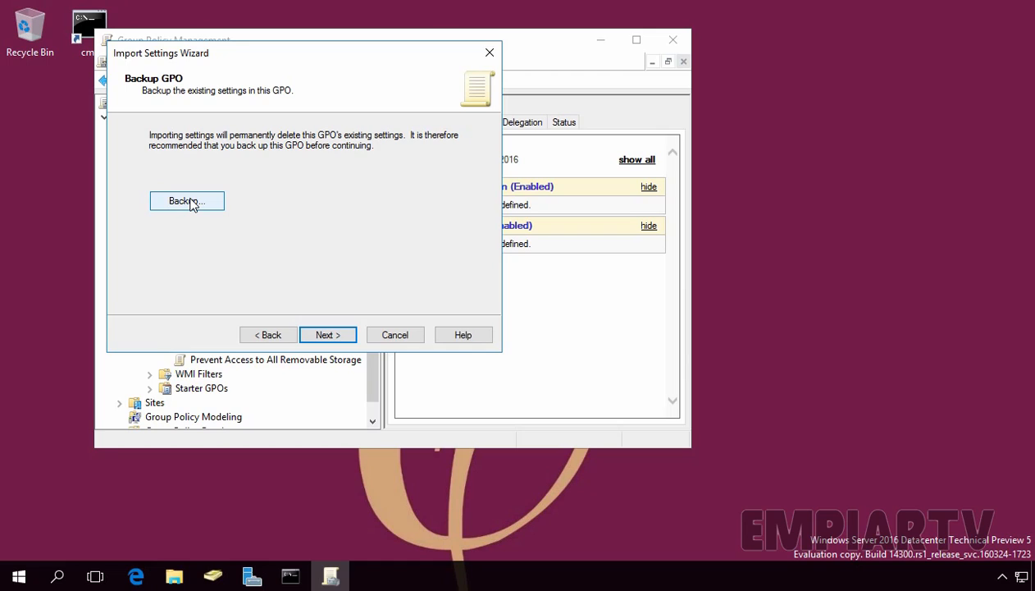
pyautogui.click(326, 335)
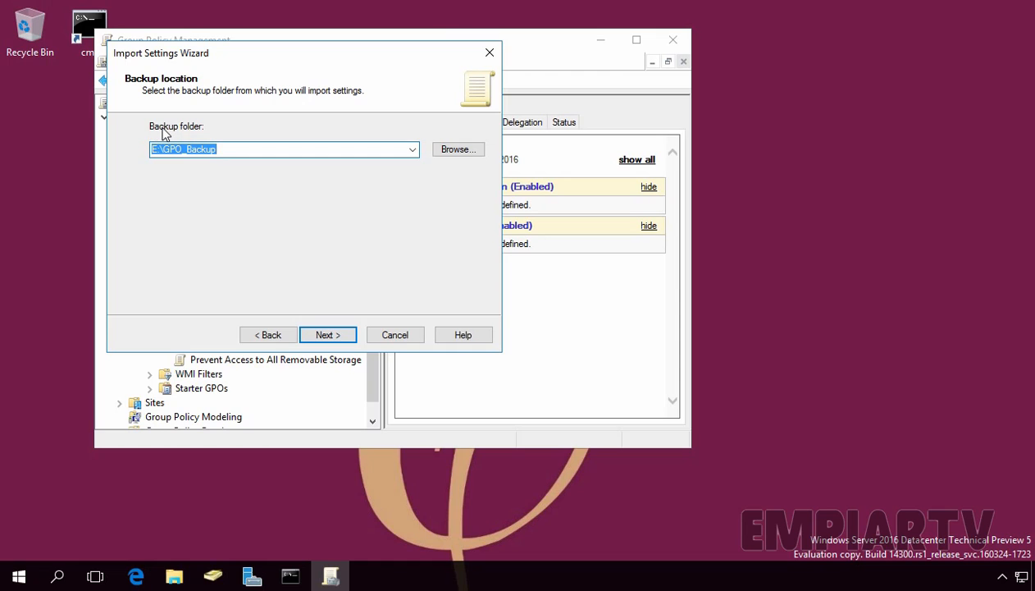
pyautogui.click(326, 337)
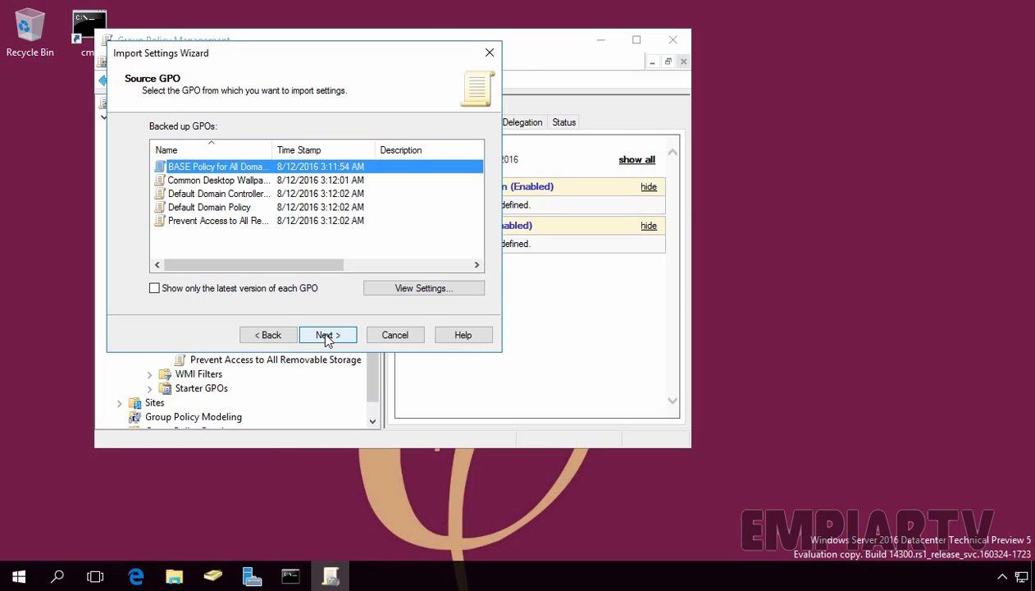
# Step: Import the Prevent Access to All Removable Storage backup into Import GPO and finish the wizard
pyautogui.click(205, 221)
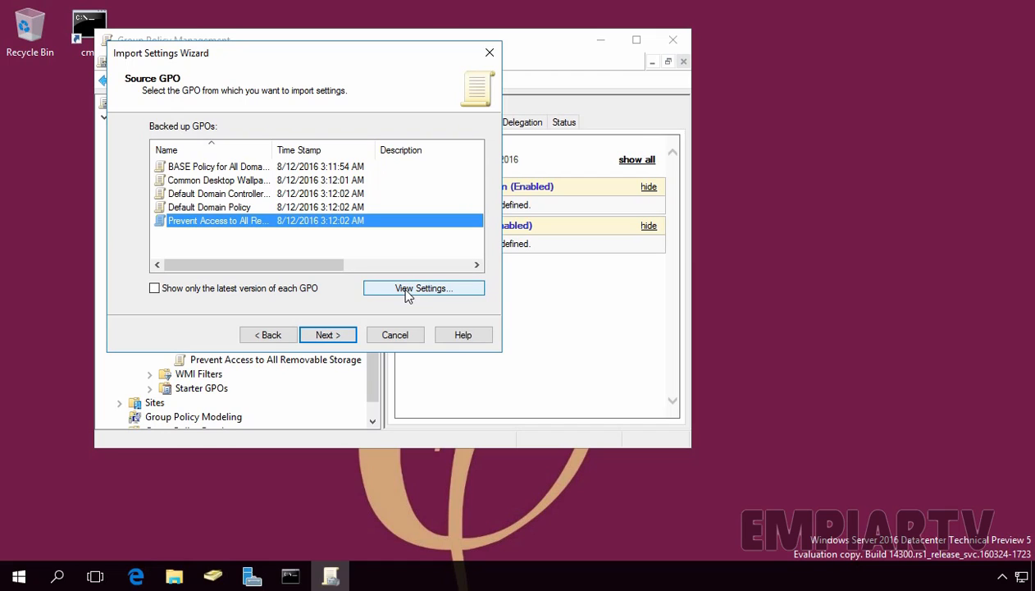
pyautogui.click(328, 334)
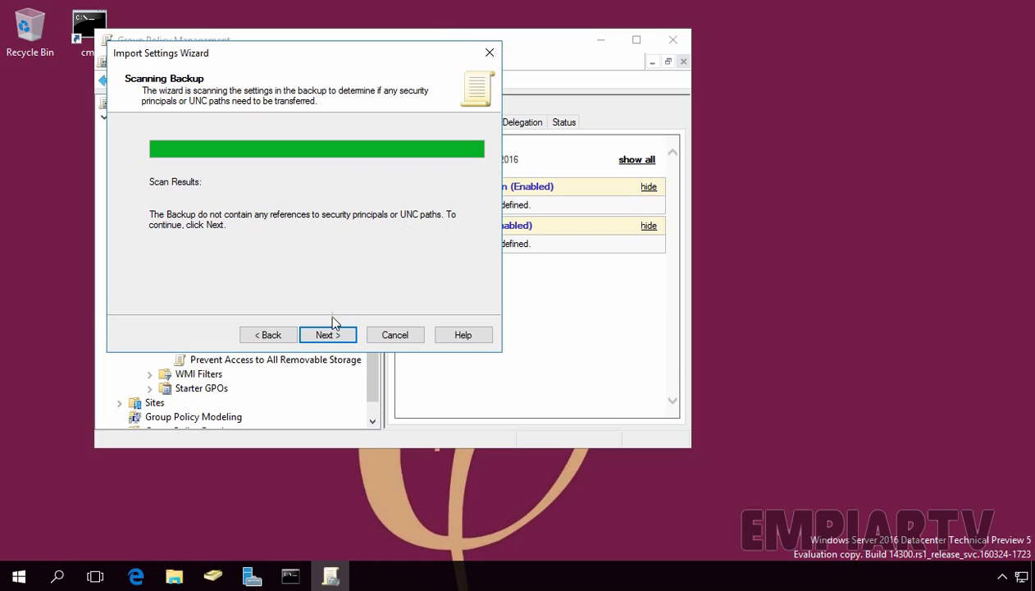
pyautogui.click(326, 337)
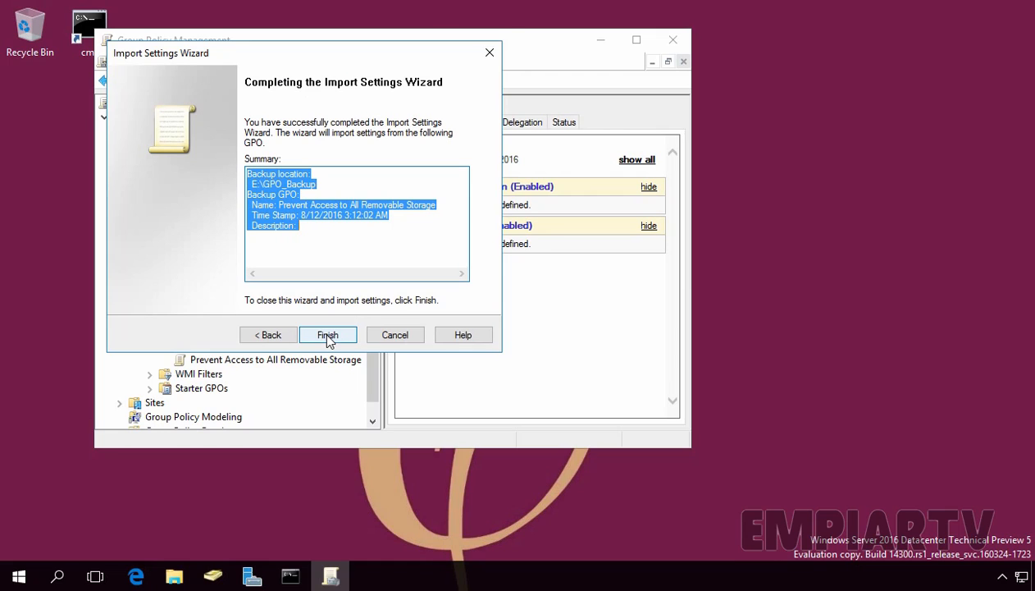
pyautogui.click(328, 335)
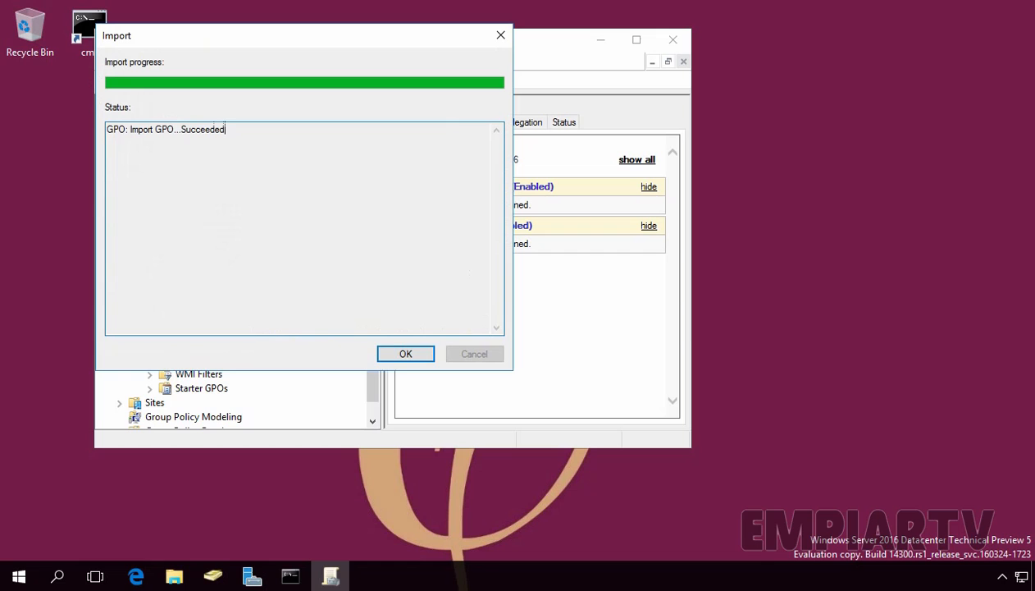
pyautogui.click(402, 355)
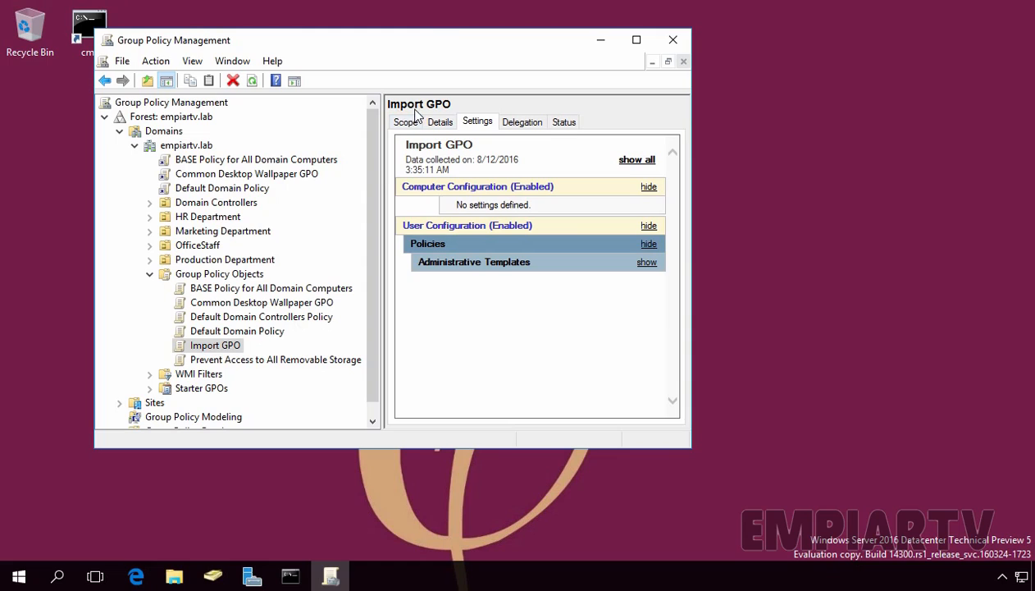
# Step: Expand the Import GPO's user configuration settings report to review the imported removable storage policy
pyautogui.click(410, 229)
pyautogui.click(433, 267)
pyautogui.click(432, 264)
pyautogui.click(448, 311)
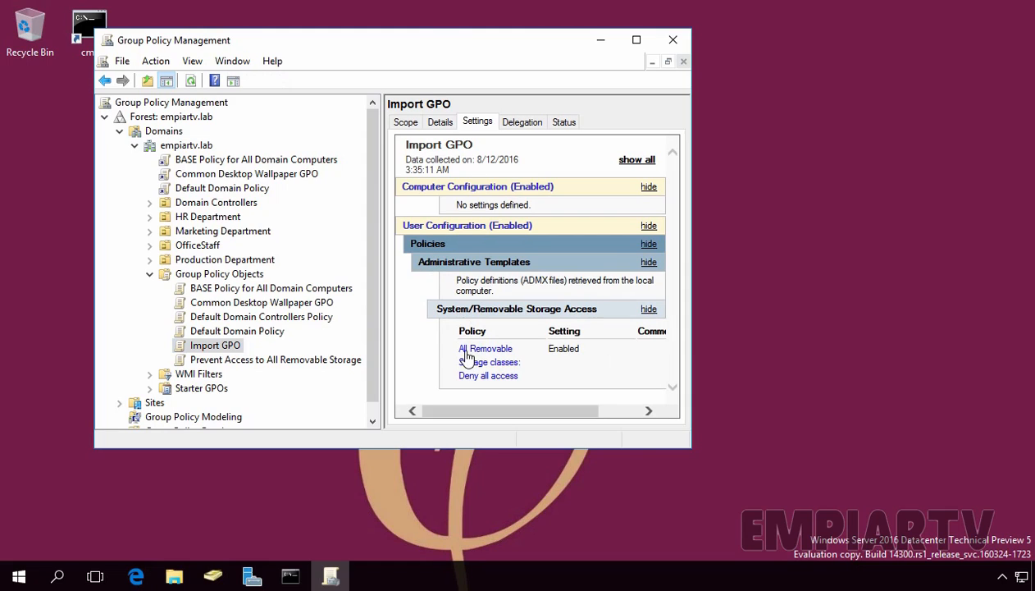